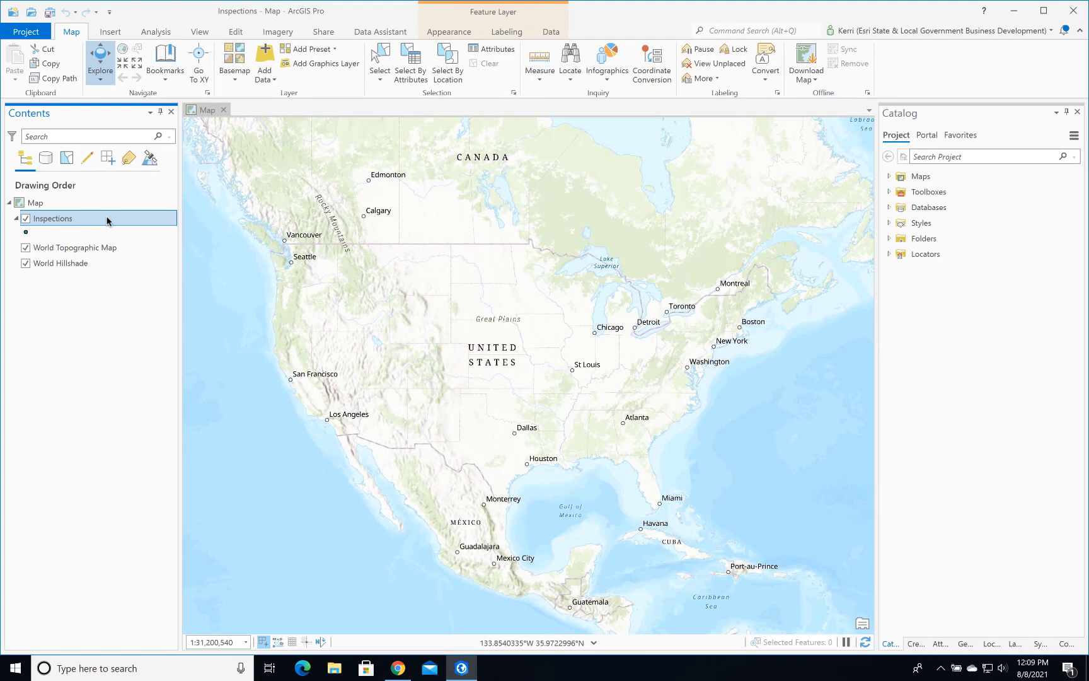
pyautogui.rightClick(107, 220)
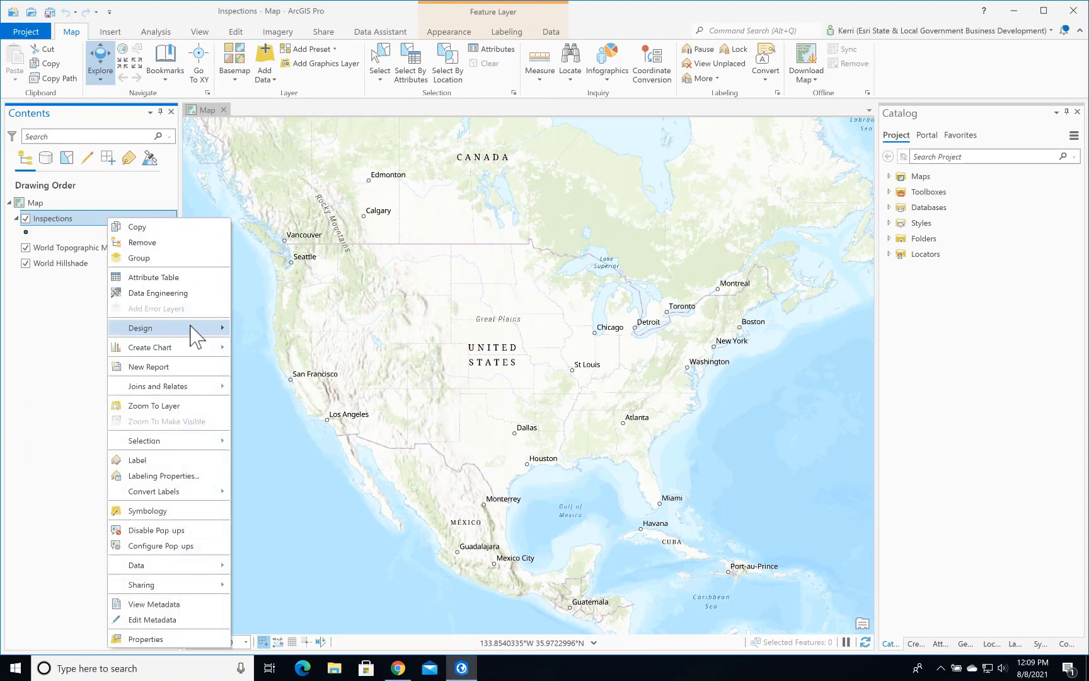
pyautogui.moveTo(196, 334)
pyautogui.click(248, 343)
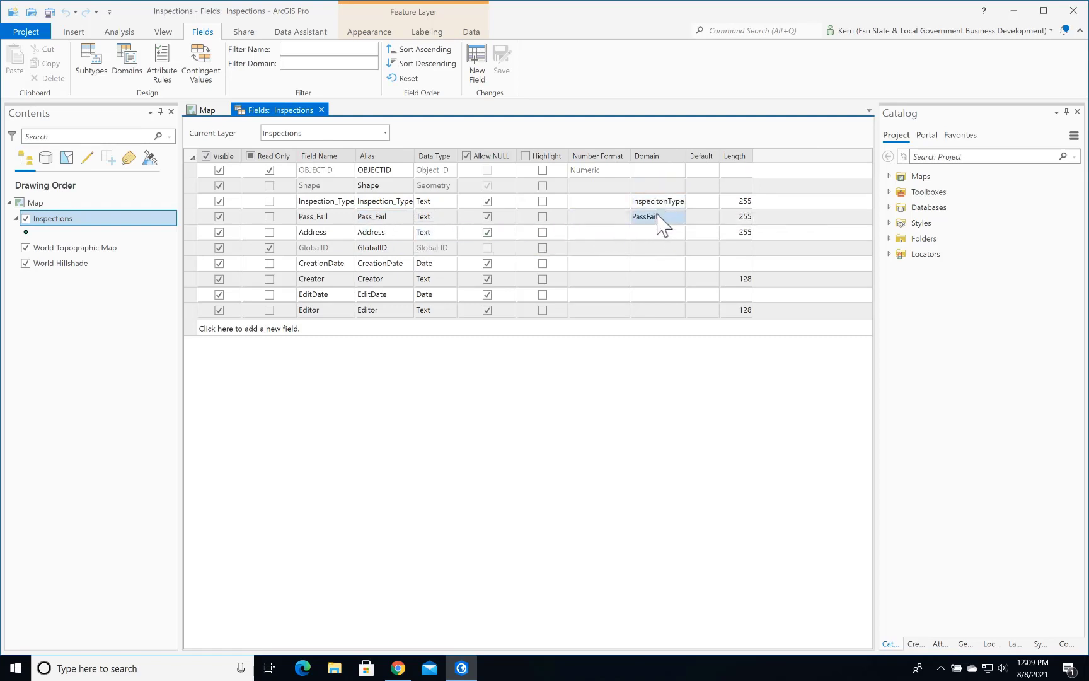
pyautogui.click(321, 110)
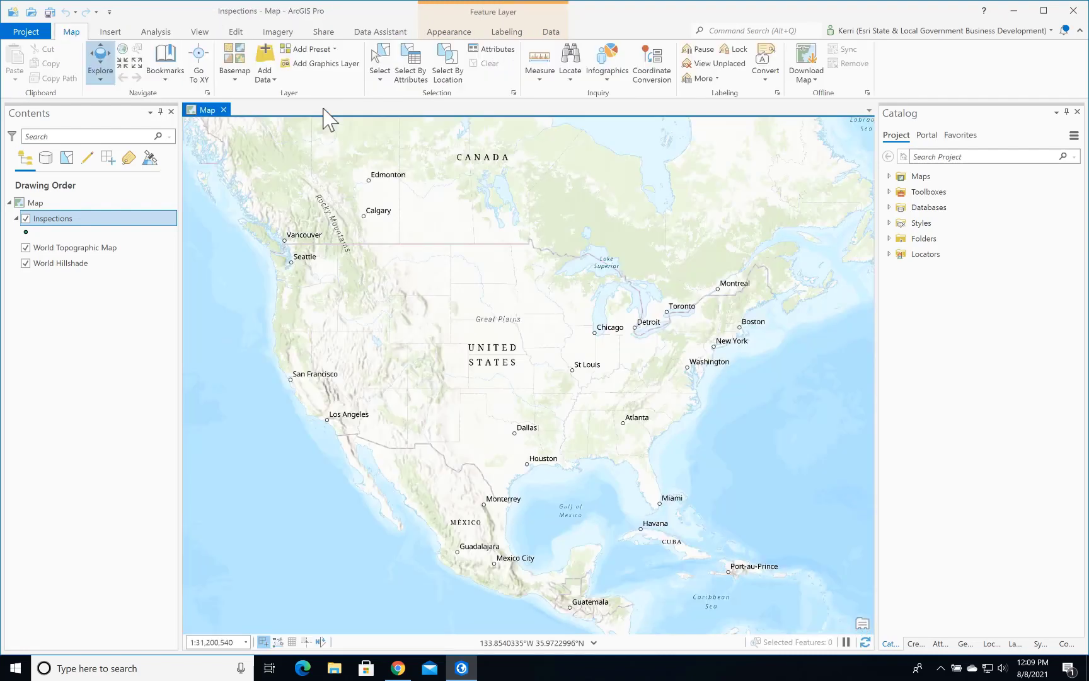
# Step: Publish Inspections as a web layer with summary 'Town building inspections for Quick Capture' and tags Building Inspections, QuickCapture
pyautogui.rightClick(136, 220)
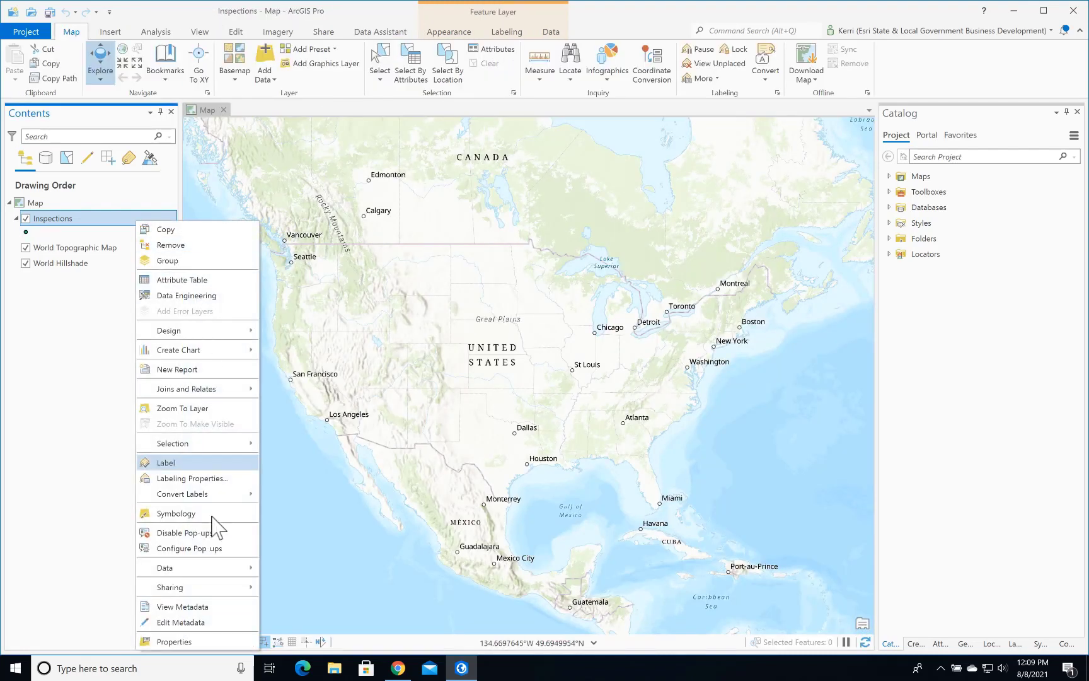
pyautogui.moveTo(214, 587)
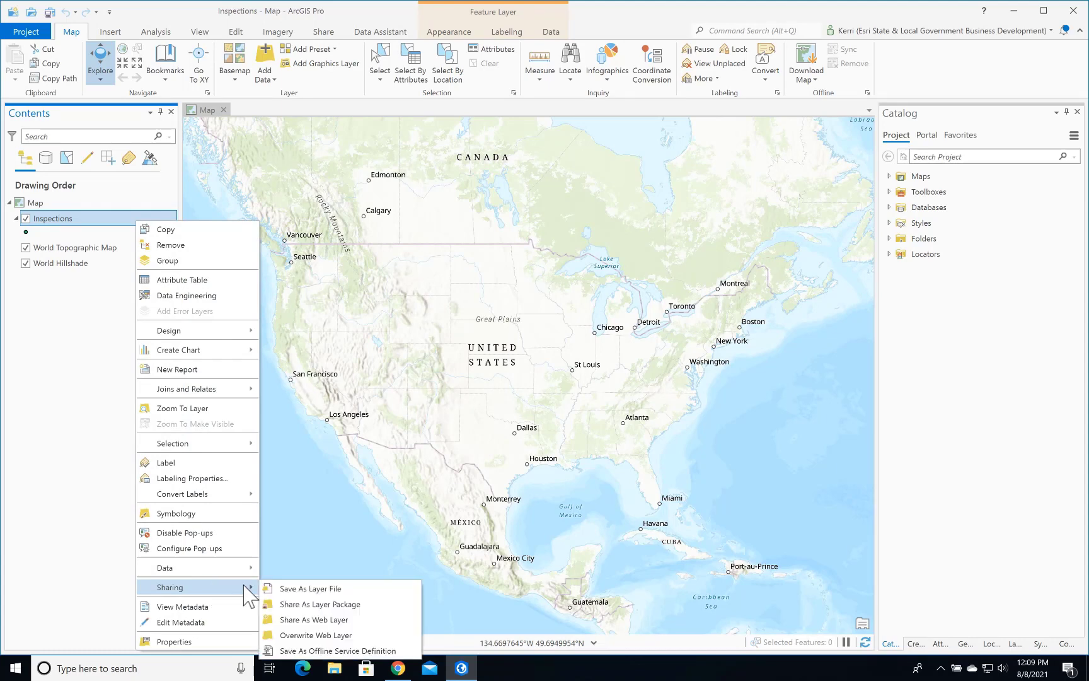
pyautogui.click(337, 619)
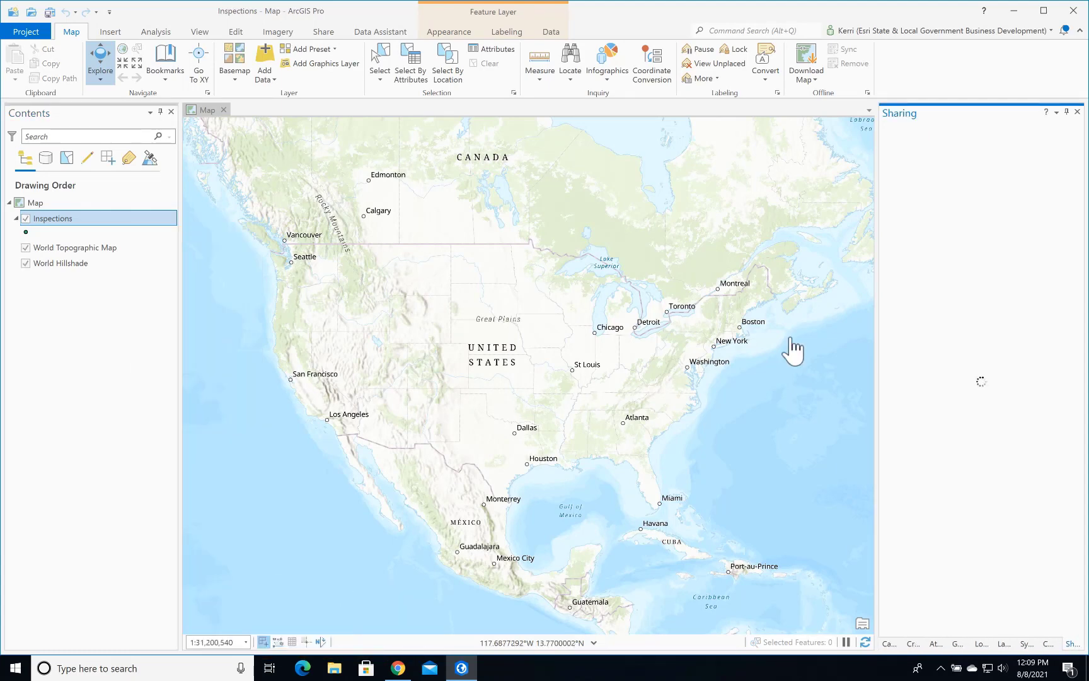
pyautogui.click(958, 248)
pyautogui.write('Town building inspections for Quick Capture')
pyautogui.click(1009, 312)
pyautogui.write('Building Inspections, Building Inspections, QuickCapture')
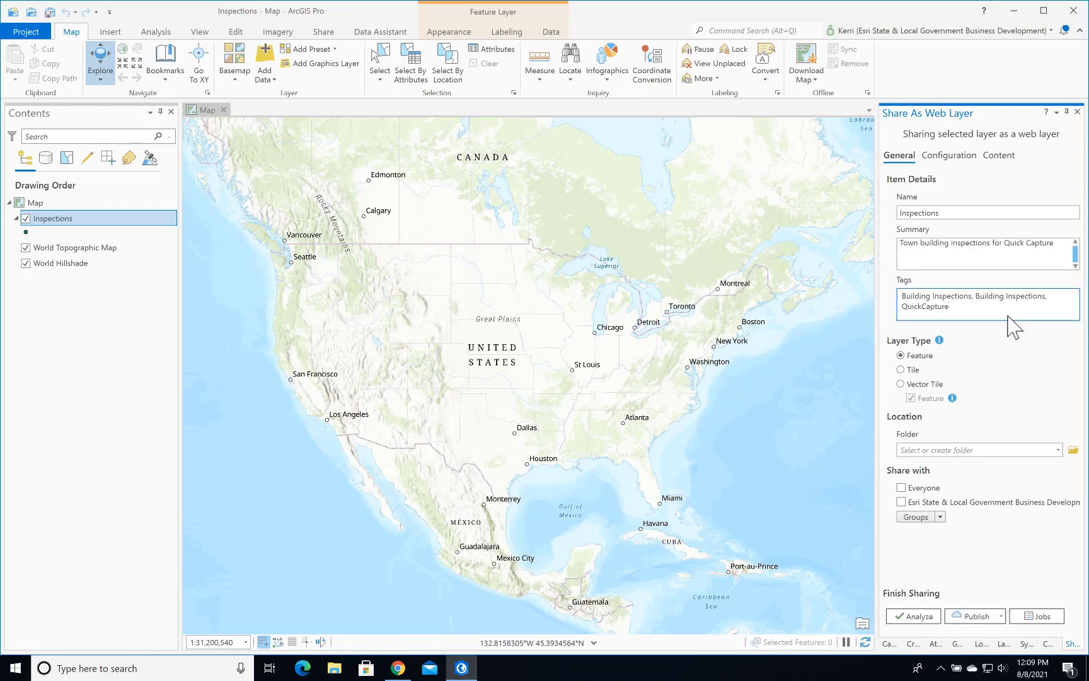
pyautogui.click(1008, 315)
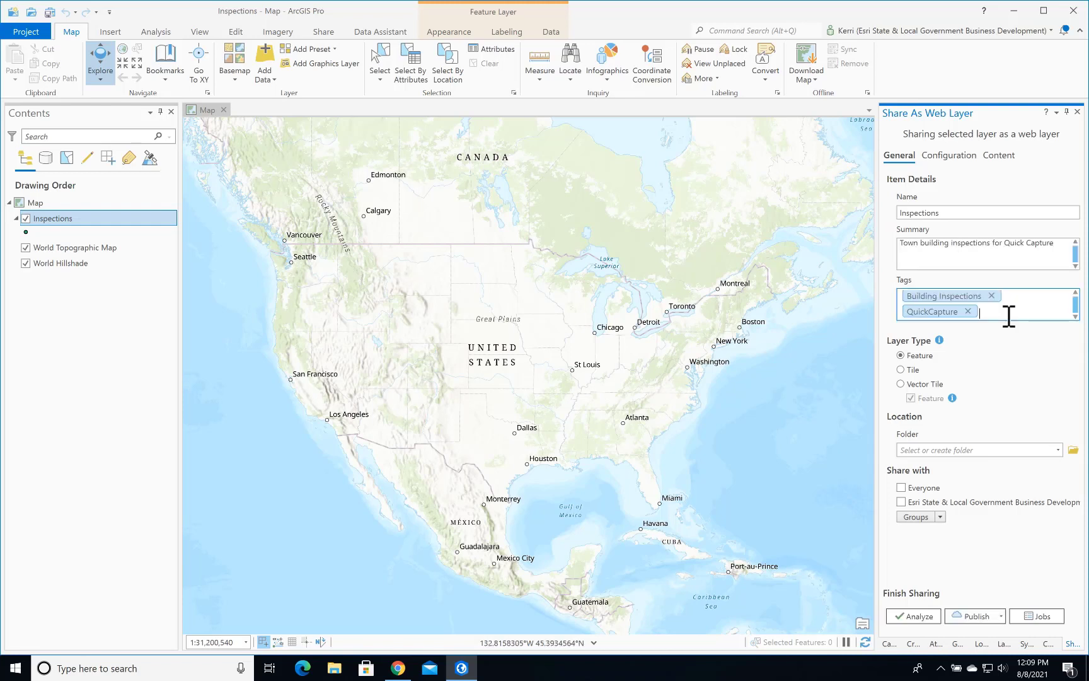
pyautogui.click(971, 616)
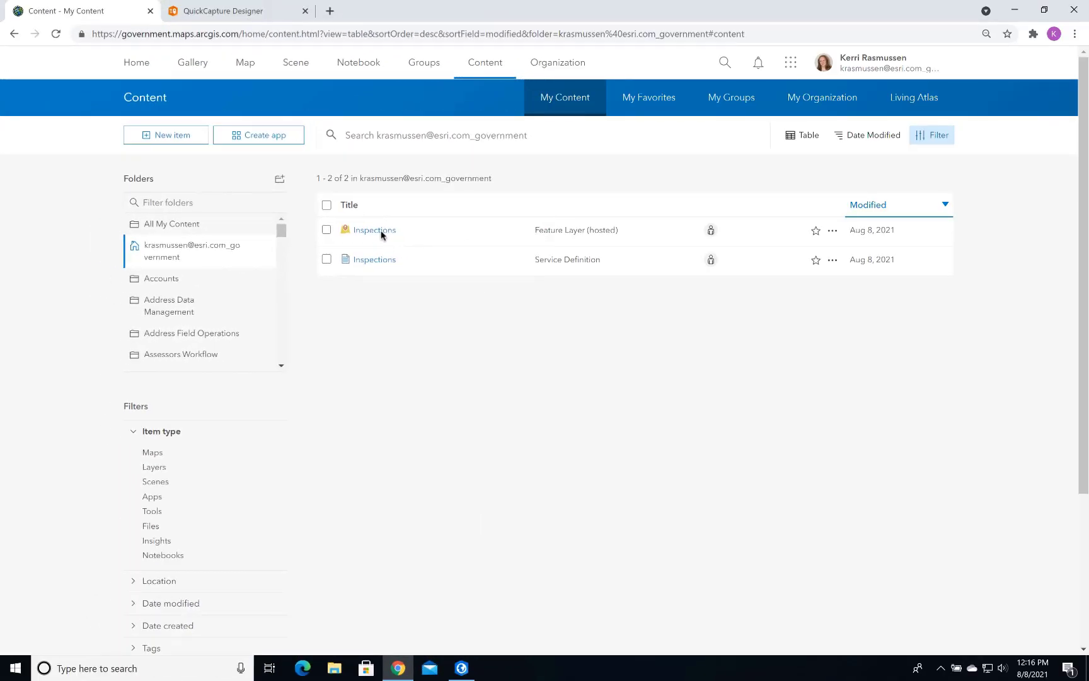
# Step: Enable editing and creator/editor tracking in the hosted Inspections layer's settings, then save
pyautogui.click(378, 230)
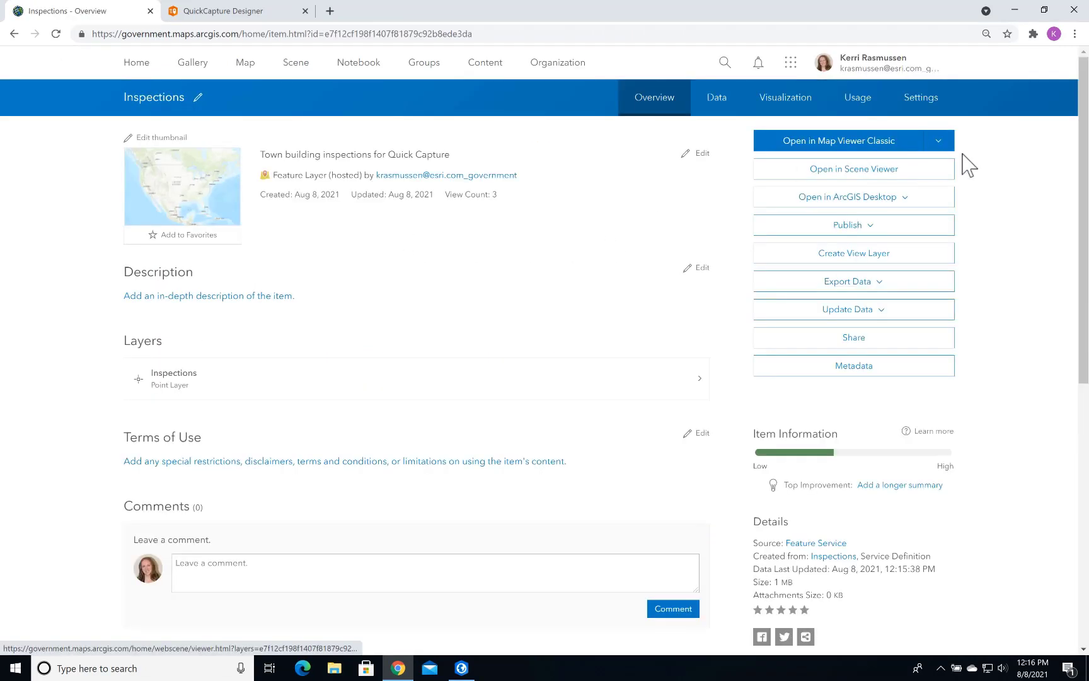
pyautogui.click(922, 108)
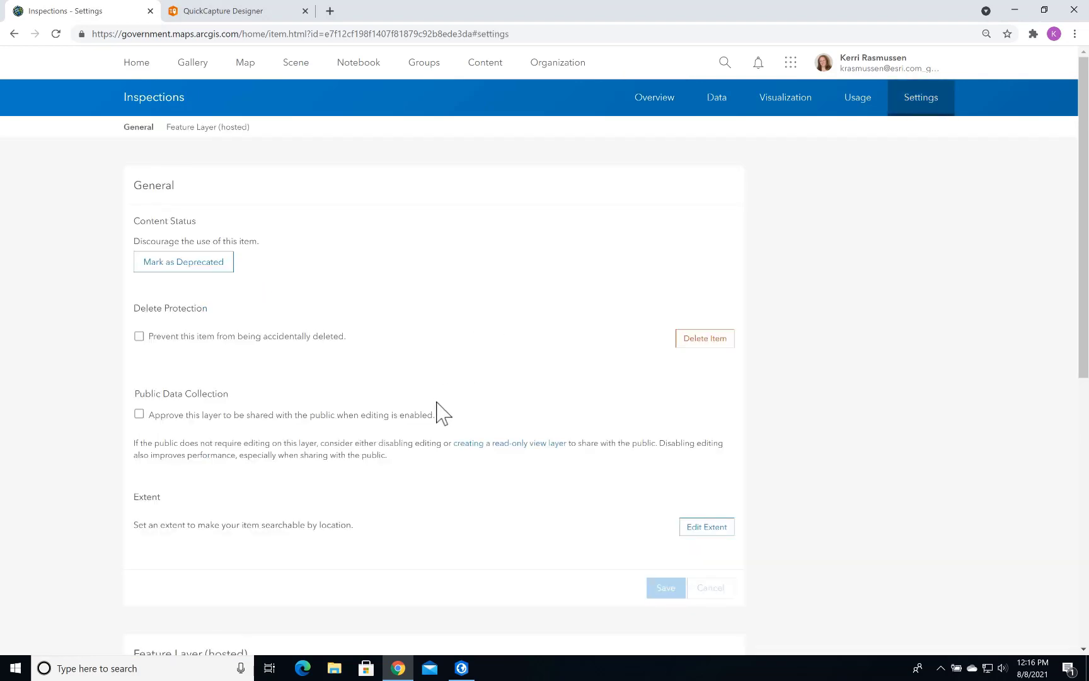
pyautogui.scroll(-7, 443, 412)
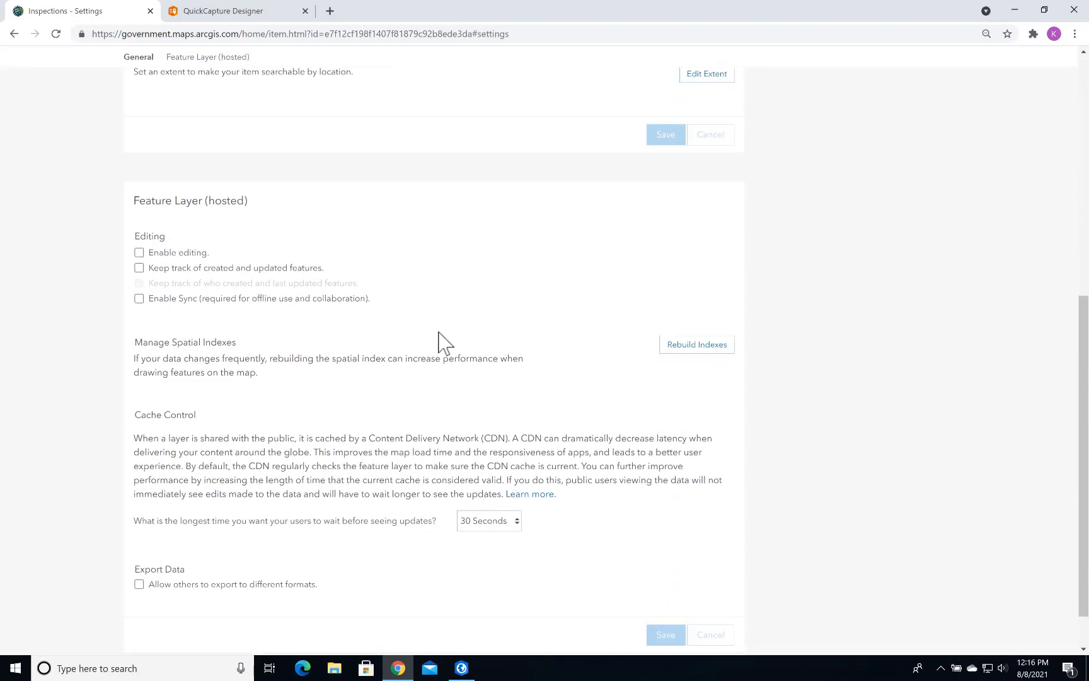
pyautogui.click(205, 252)
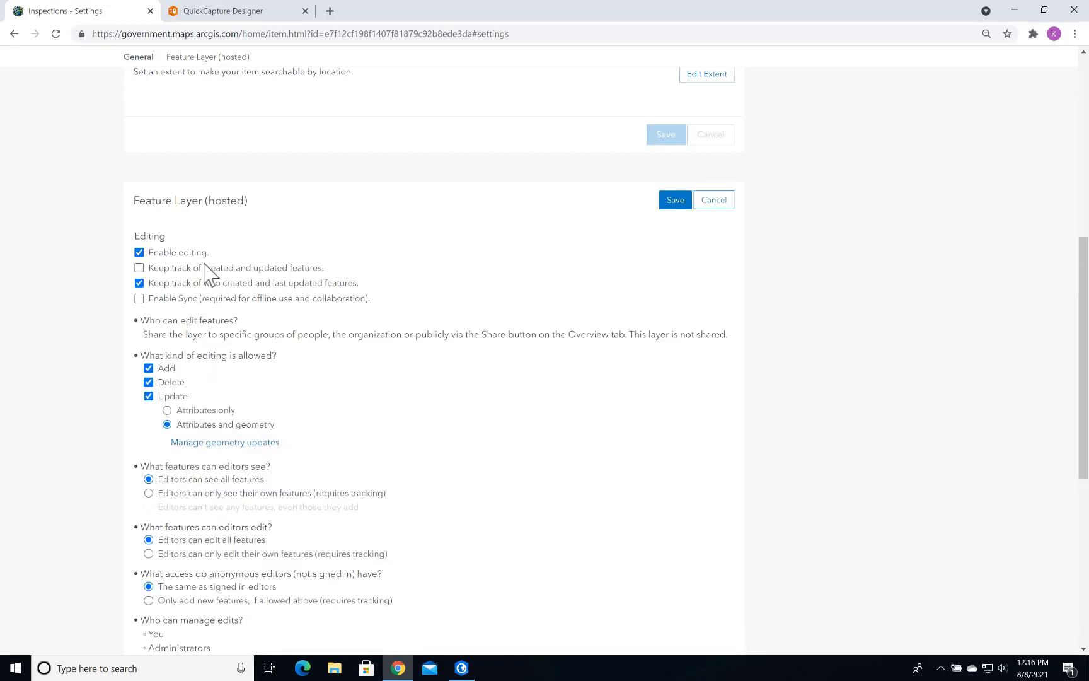
pyautogui.click(205, 266)
pyautogui.click(675, 200)
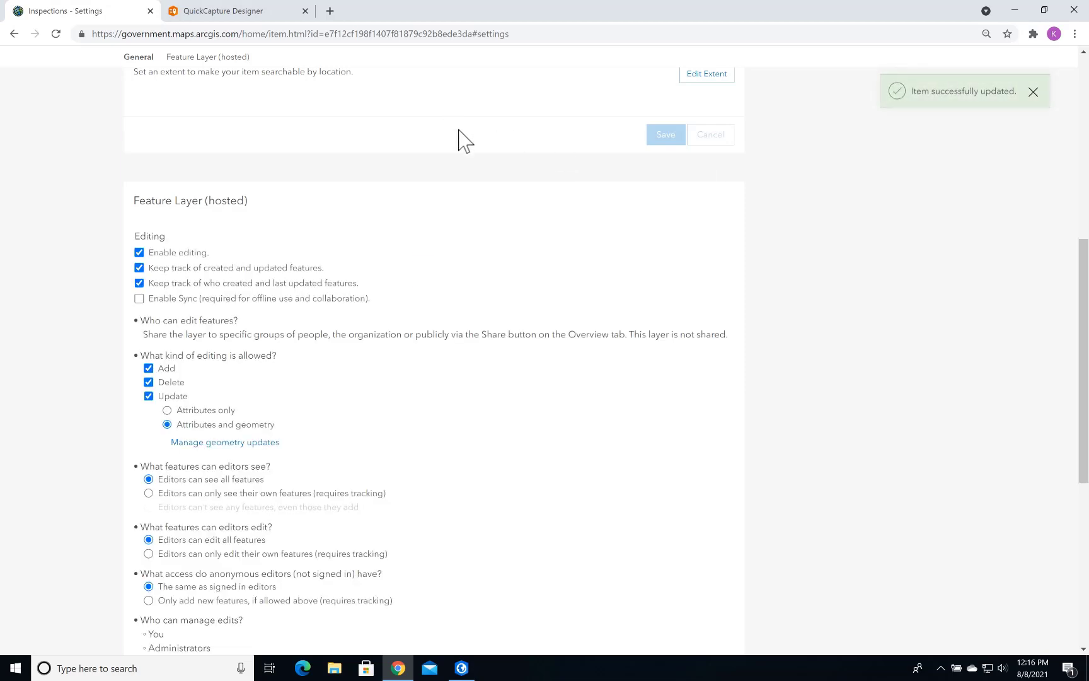
# Step: In the QuickCapture designer, create a new project from the existing Inspections layer
pyautogui.click(247, 14)
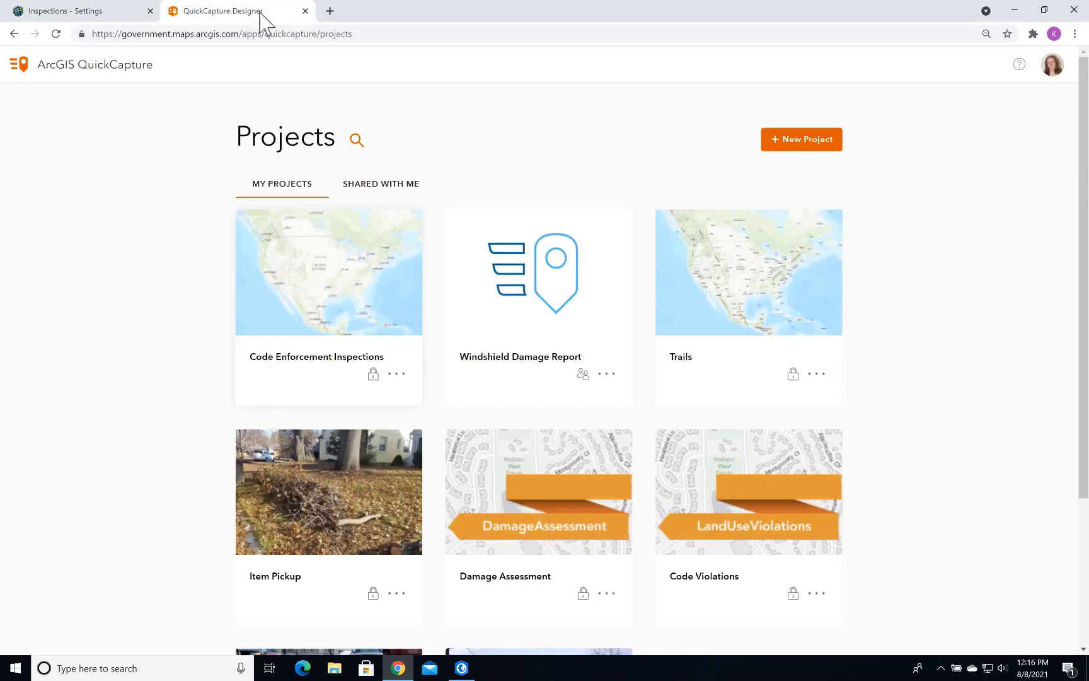
pyautogui.click(785, 138)
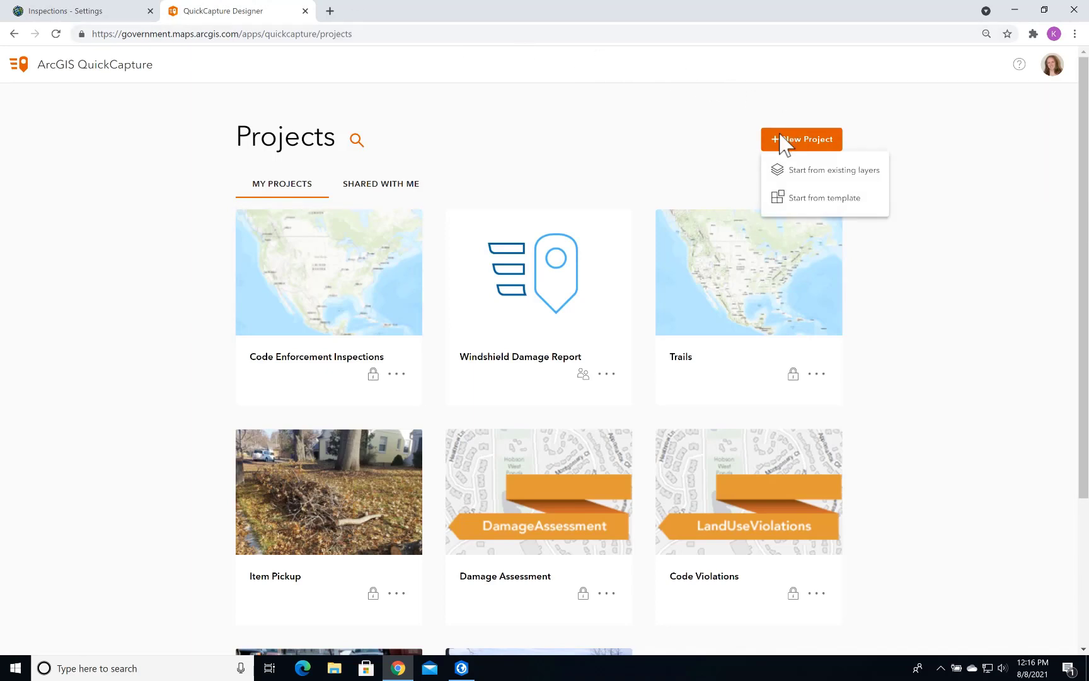
pyautogui.click(806, 172)
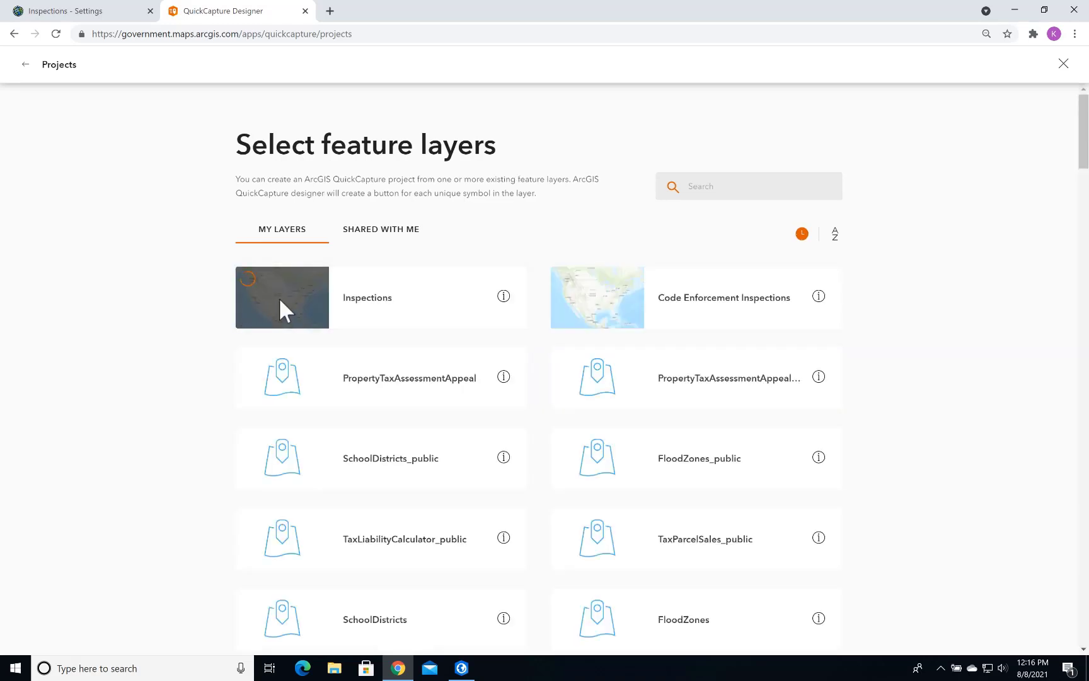
pyautogui.click(280, 300)
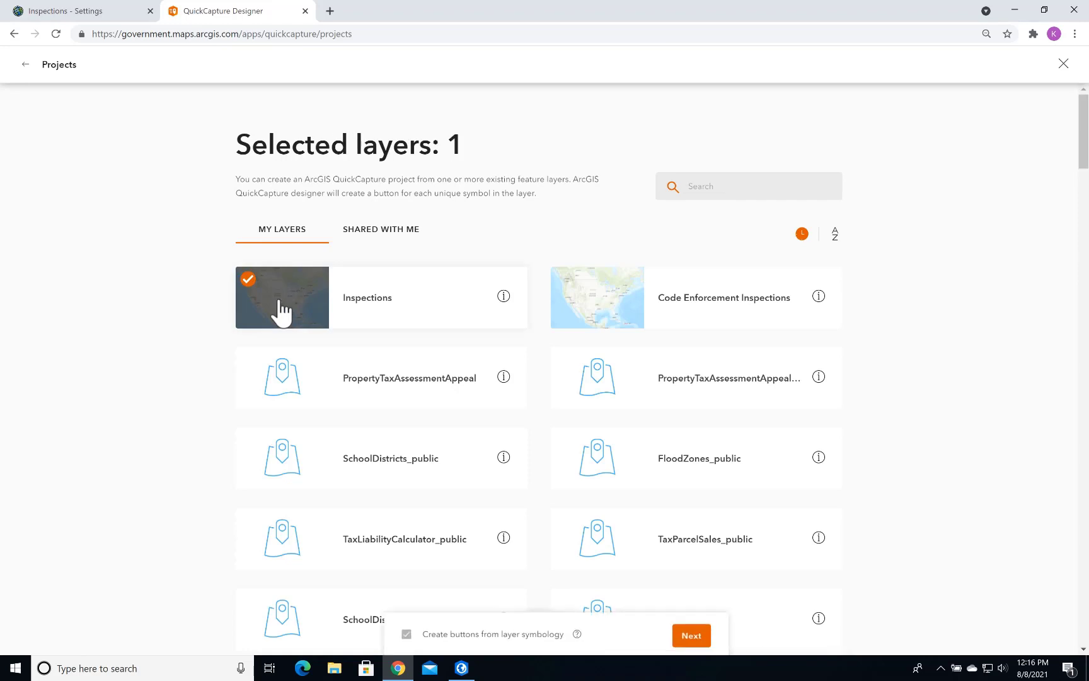
pyautogui.click(679, 632)
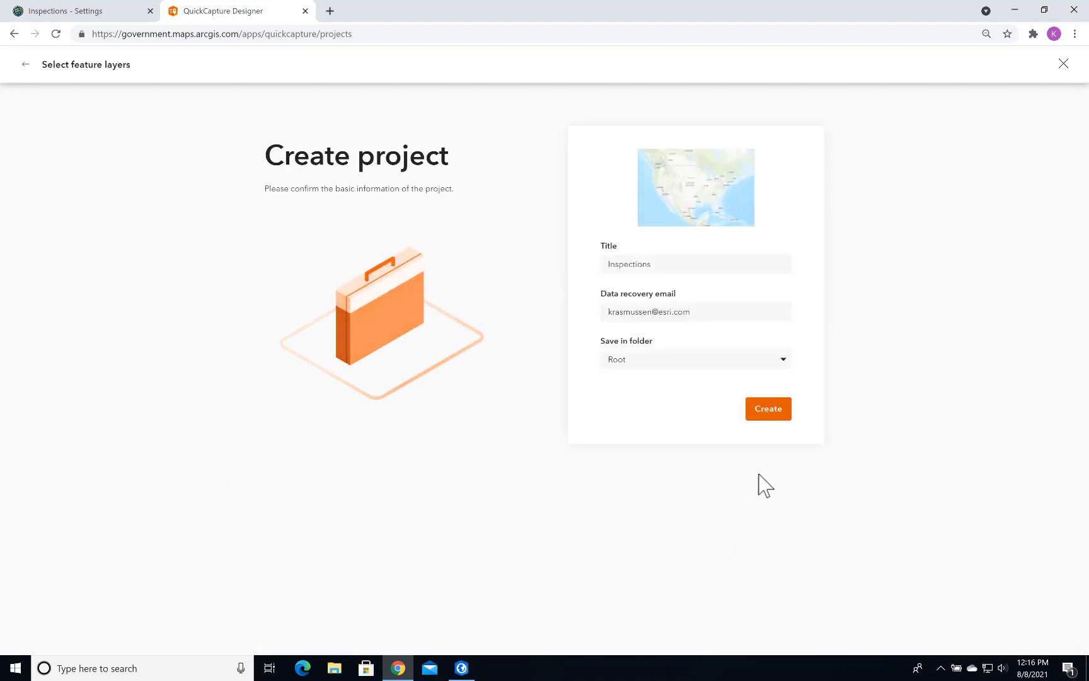
pyautogui.click(768, 411)
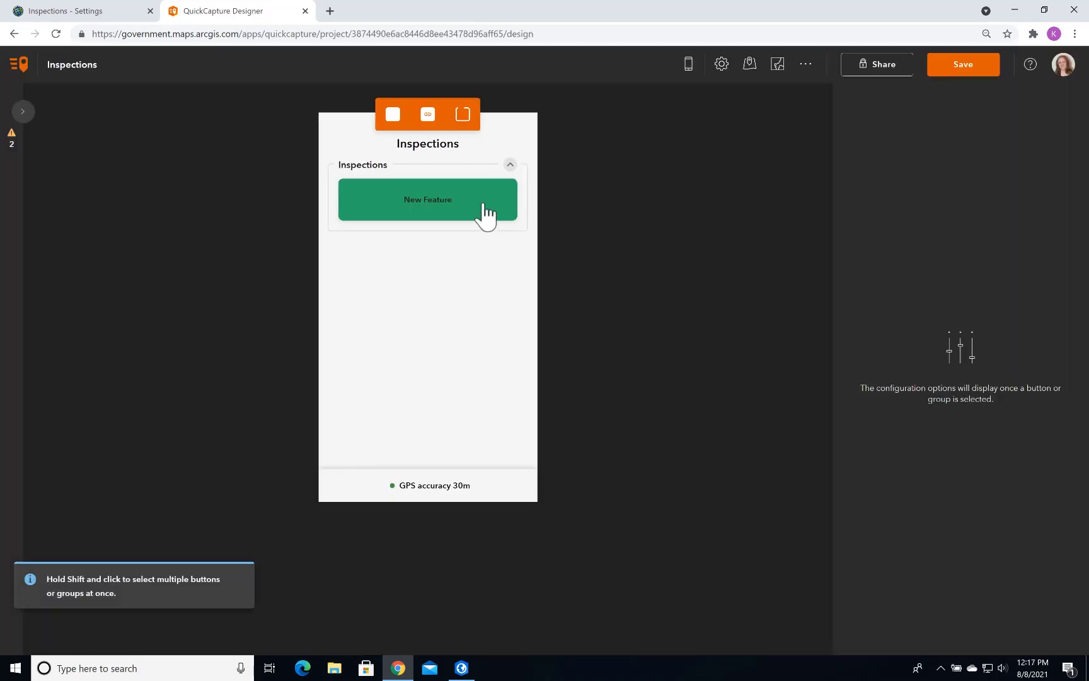
# Step: Relabel the New Feature button to 'Residential Pass' and give it a green fill
pyautogui.click(487, 214)
pyautogui.click(908, 237)
pyautogui.moveTo(908, 237); pyautogui.dragTo(789, 227)
pyautogui.write('Residential Pass')
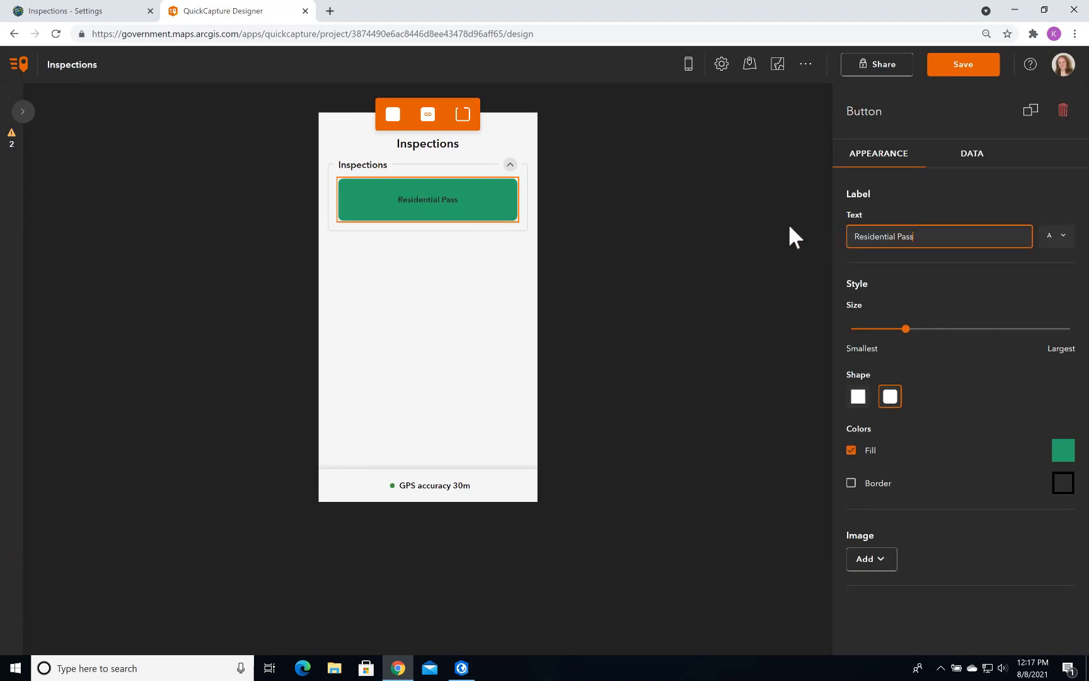
pyautogui.click(1057, 457)
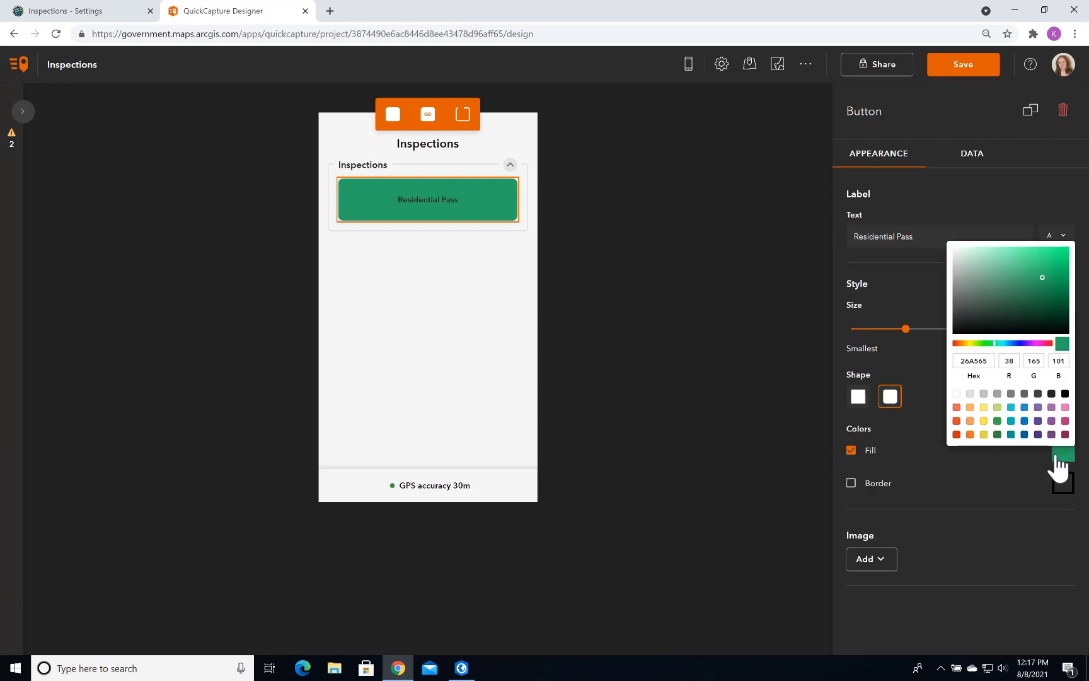
pyautogui.click(1034, 466)
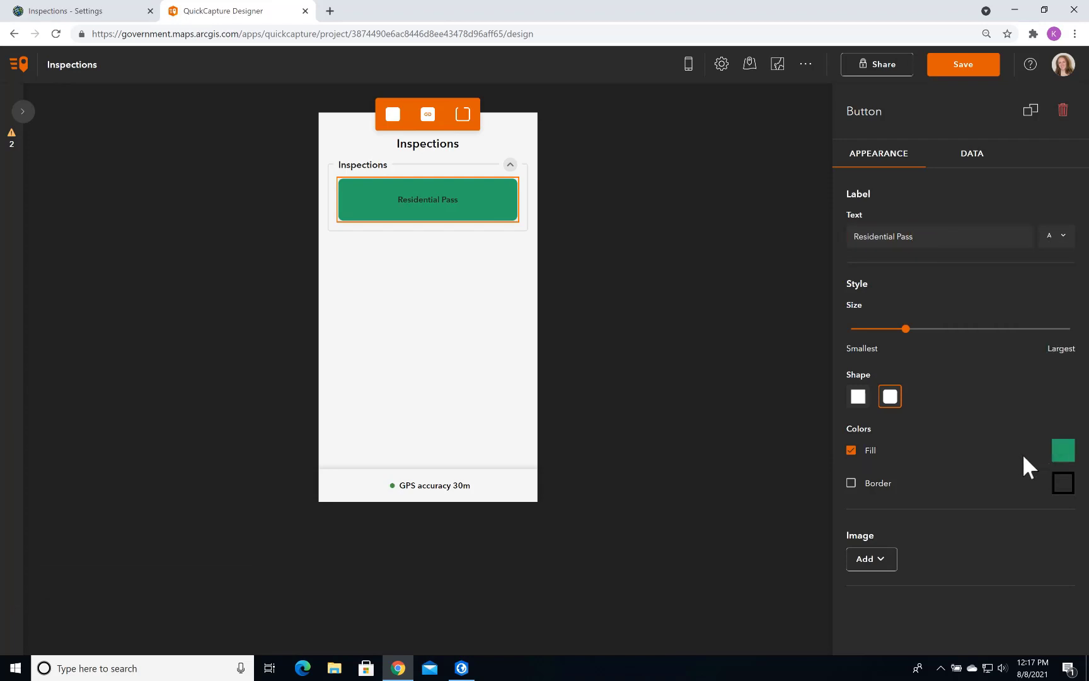
# Step: Turn on Take photo and set Inspection_Type to Residential and Pass_Fail to Pass
pyautogui.click(971, 152)
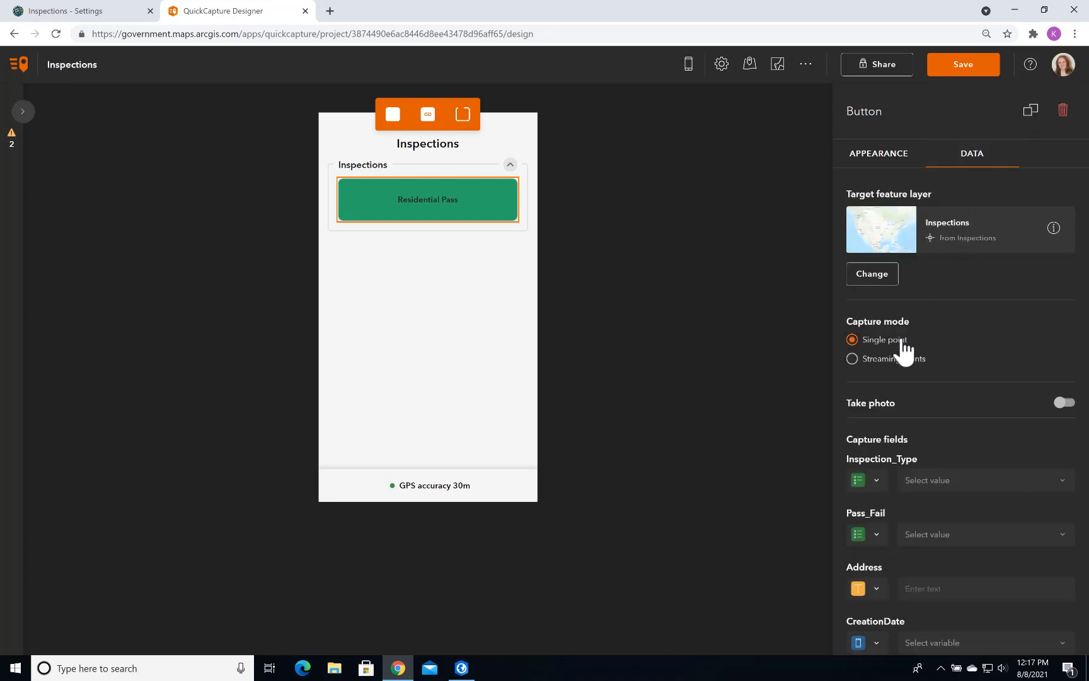
pyautogui.click(1065, 403)
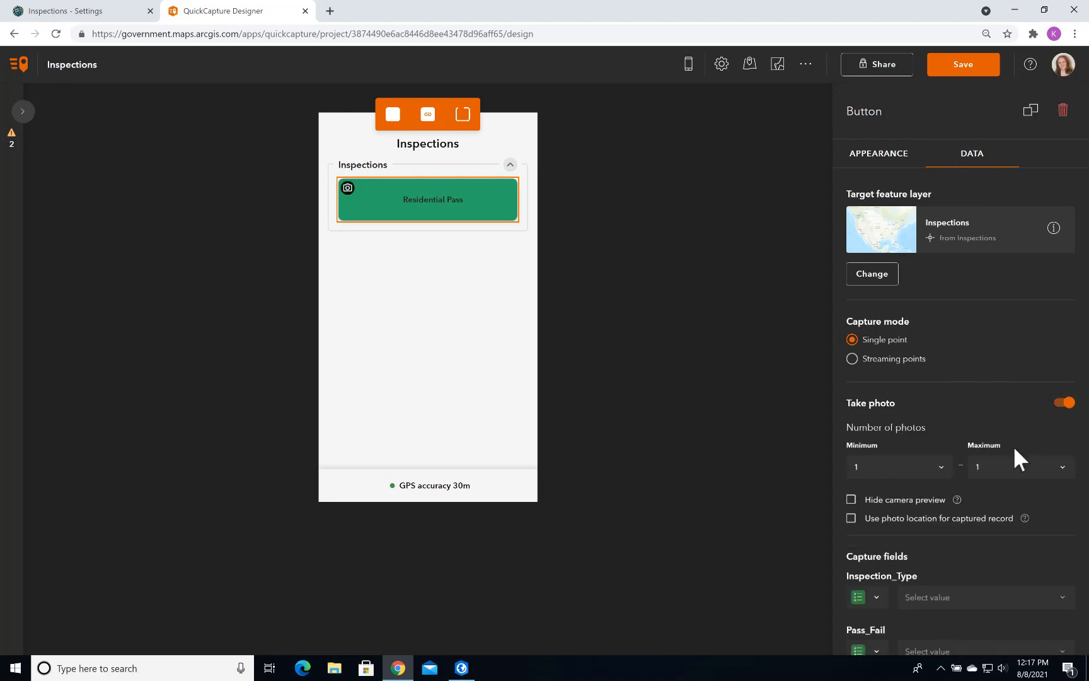
pyautogui.scroll(-3, 1014, 445)
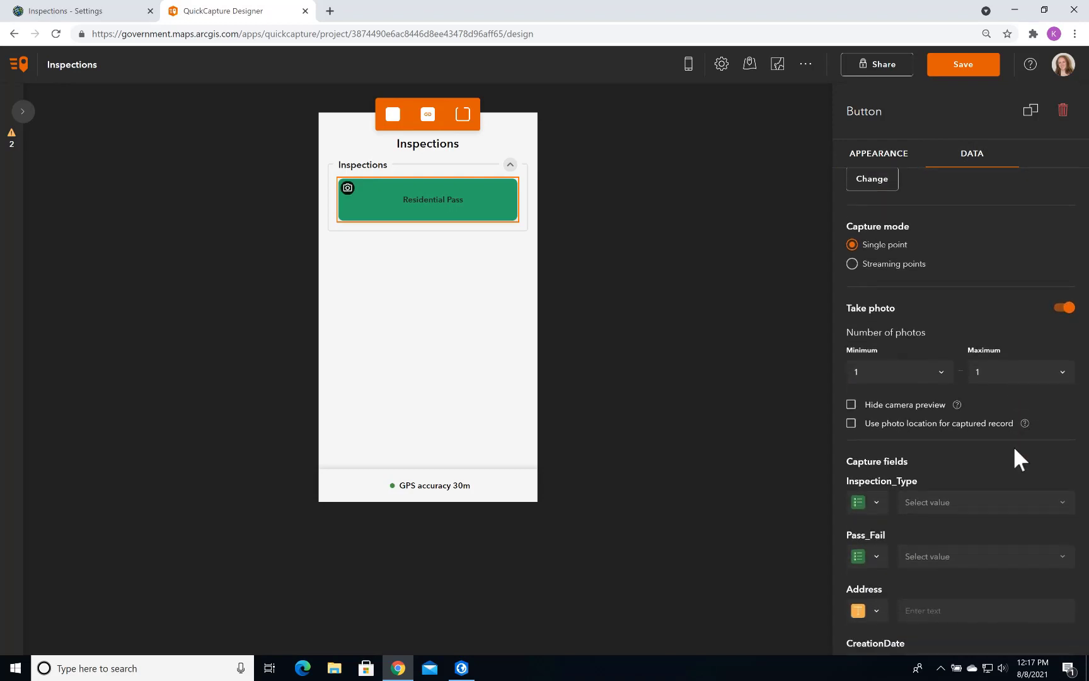
pyautogui.scroll(-2, 1030, 430)
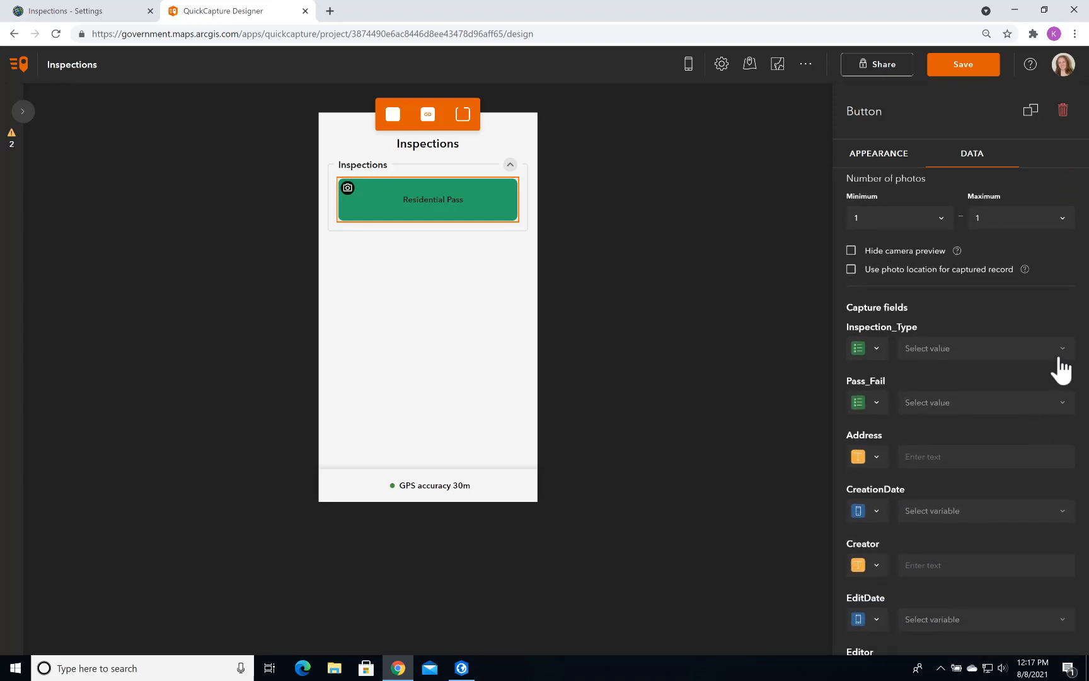
pyautogui.click(1060, 352)
pyautogui.click(1033, 407)
pyautogui.click(1061, 403)
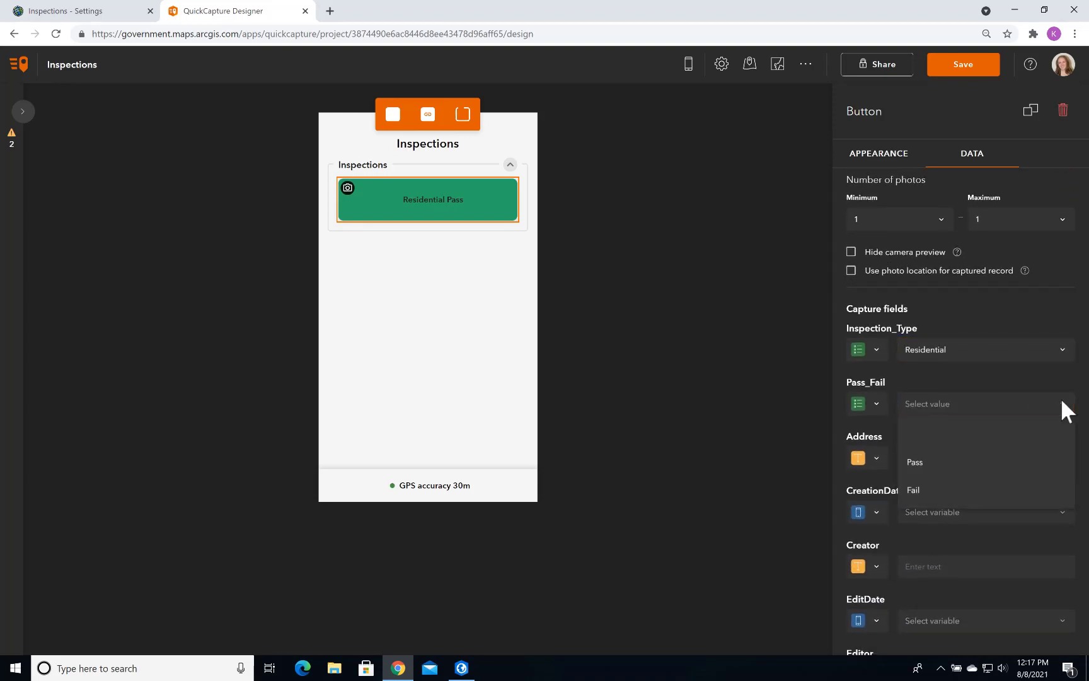
pyautogui.click(1036, 453)
# Step: Have Address come from a new button user input labelled Address
pyautogui.click(1036, 451)
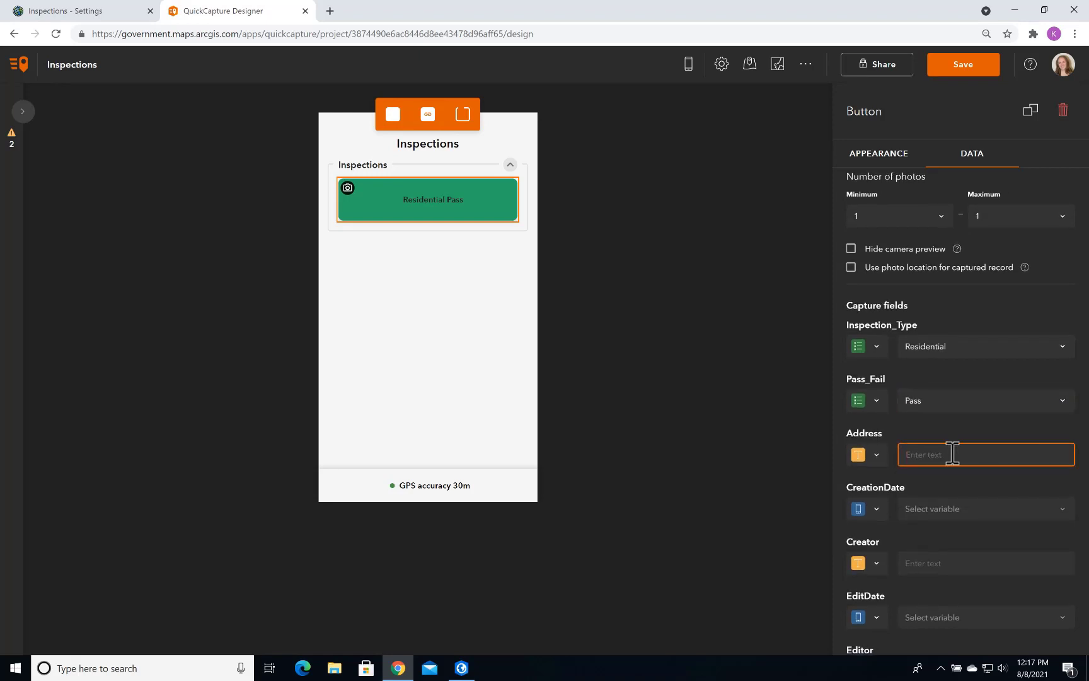
pyautogui.click(876, 455)
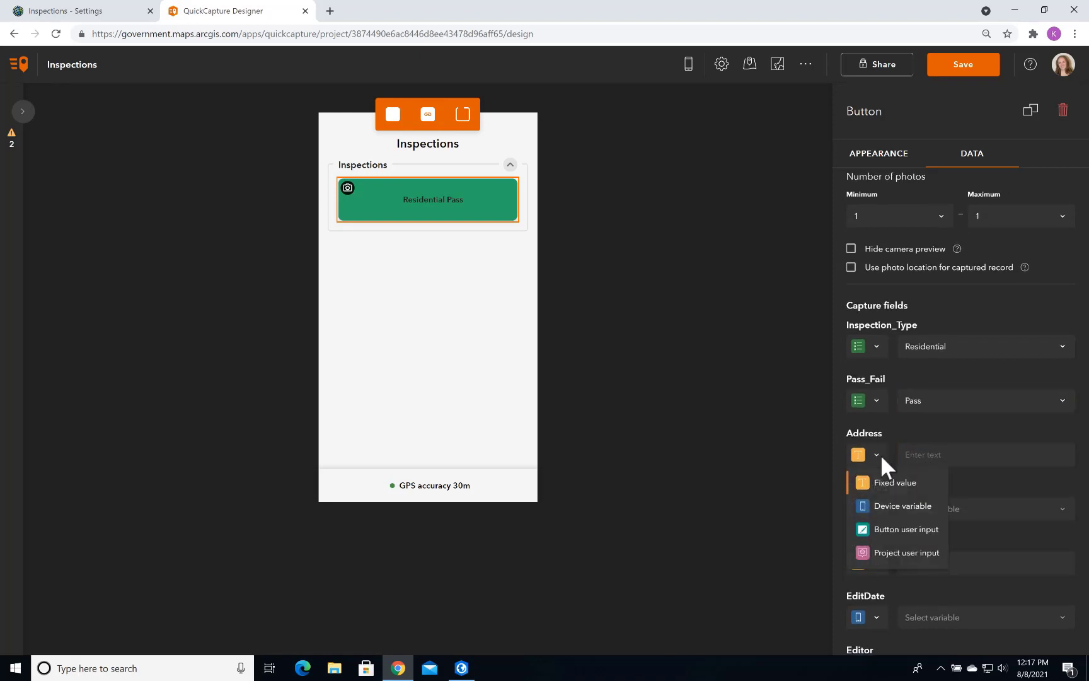
pyautogui.click(924, 533)
pyautogui.click(941, 458)
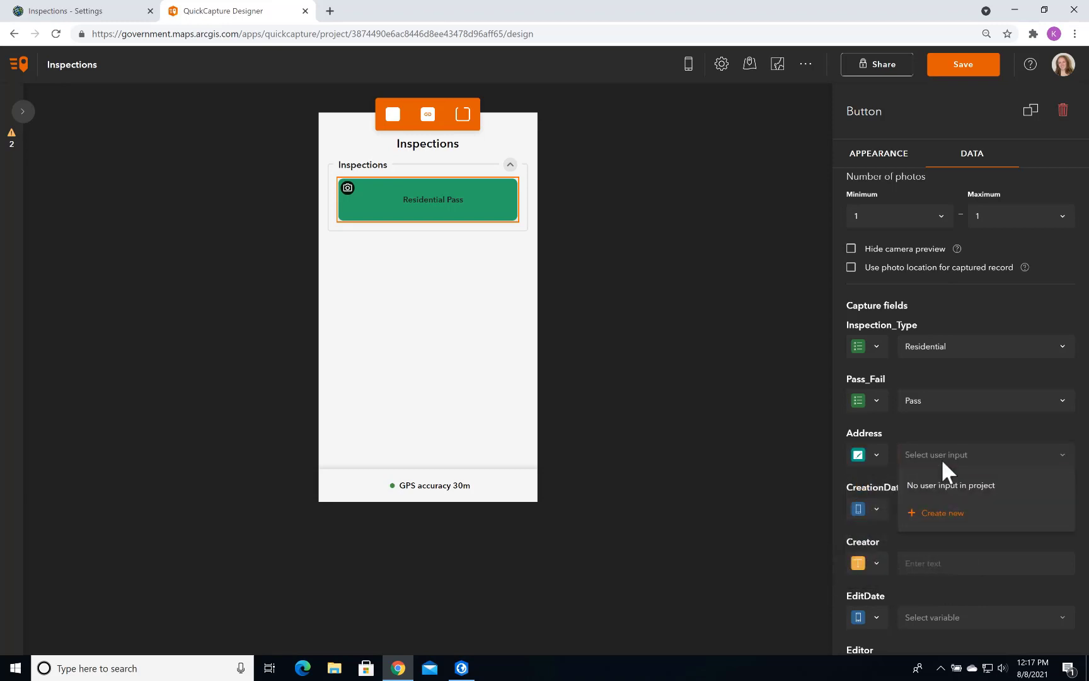
pyautogui.click(937, 514)
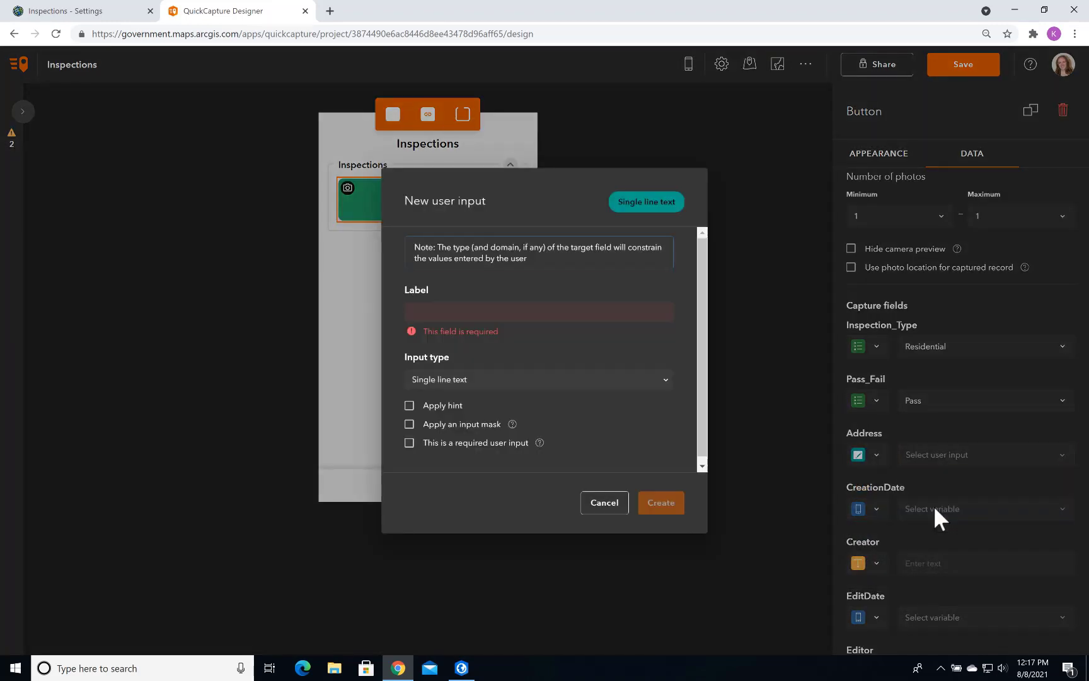
pyautogui.click(652, 312)
pyautogui.write('Address')
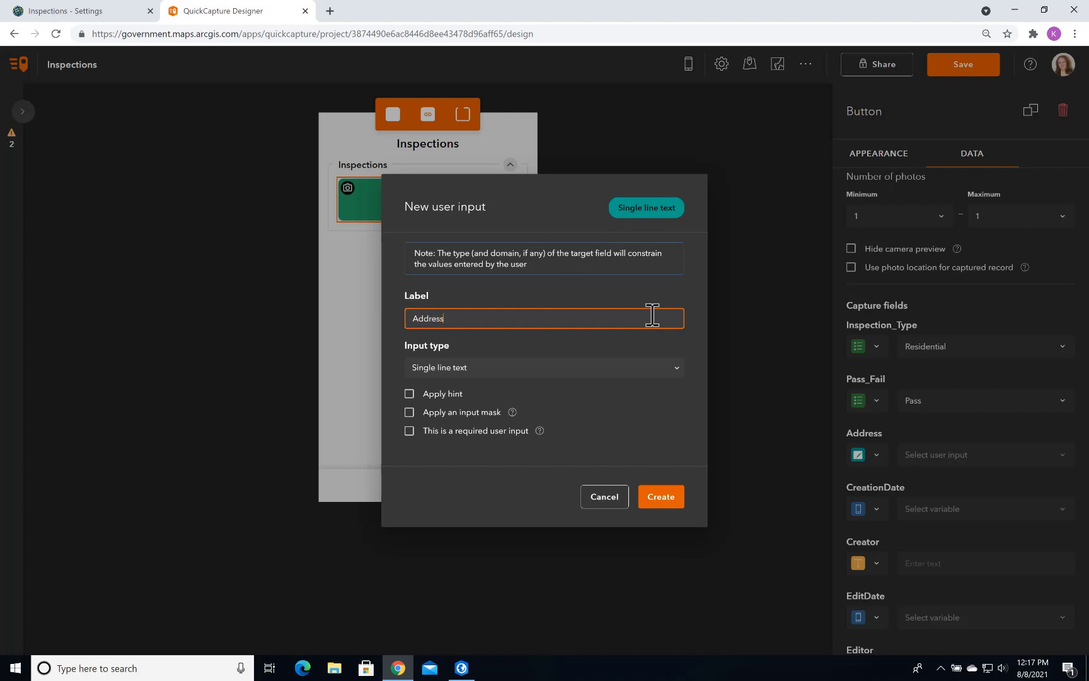
pyautogui.click(661, 498)
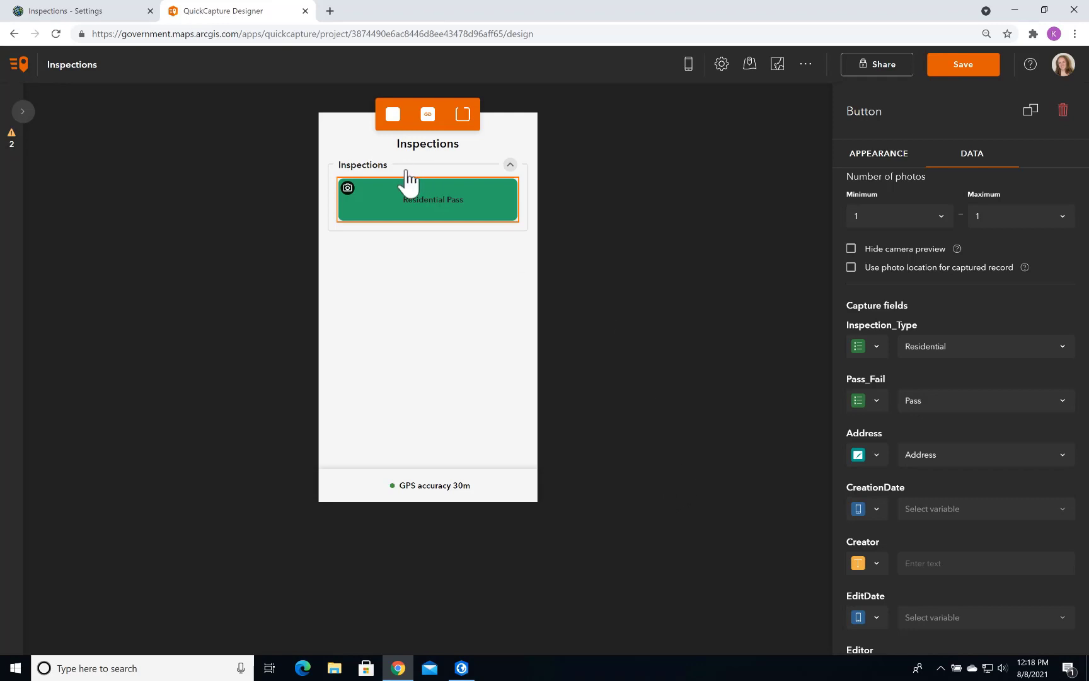
# Step: Add a new button to the Inspections group, set the group to 2 columns, and rearrange the buttons
pyautogui.moveTo(393, 114); pyautogui.dragTo(410, 205)
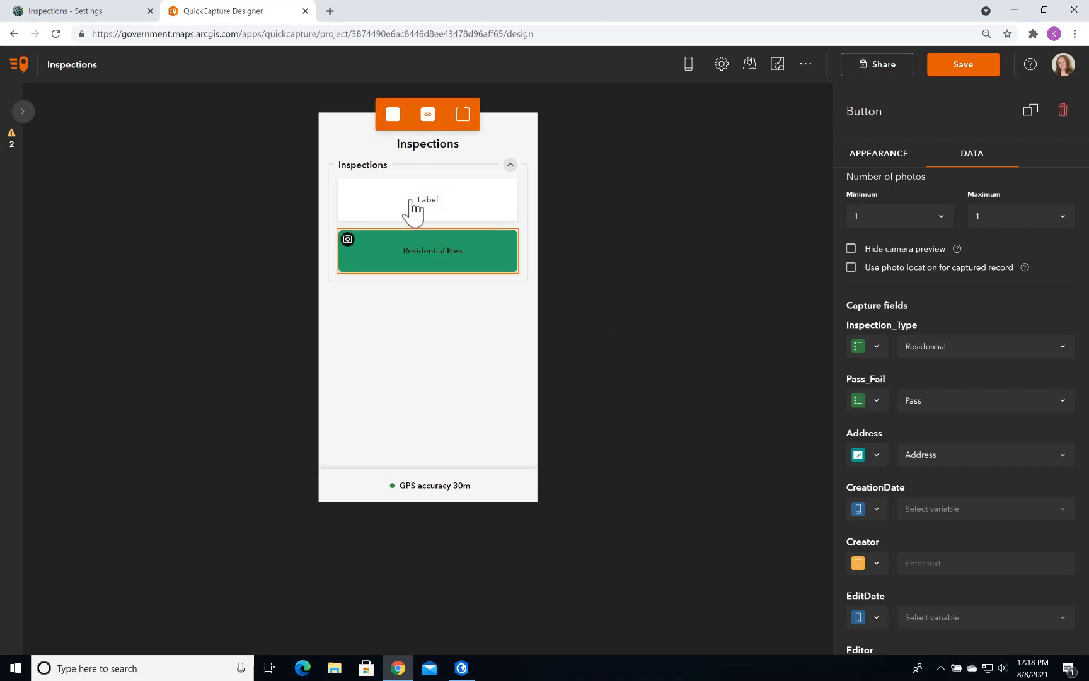
pyautogui.click(443, 176)
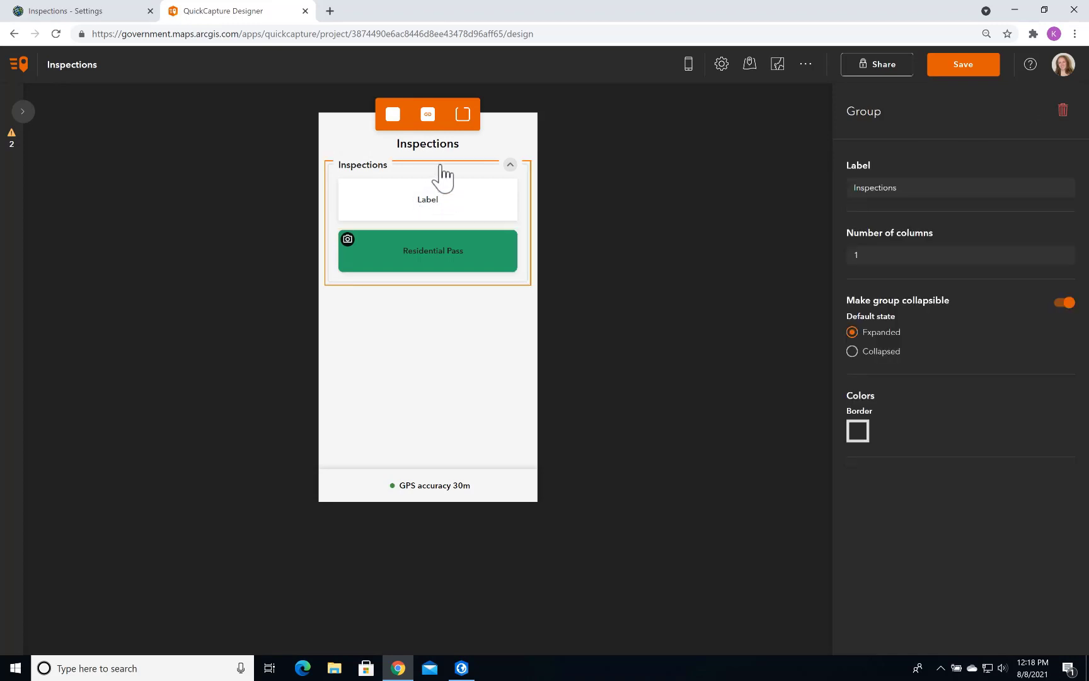
pyautogui.moveTo(928, 253); pyautogui.dragTo(842, 257)
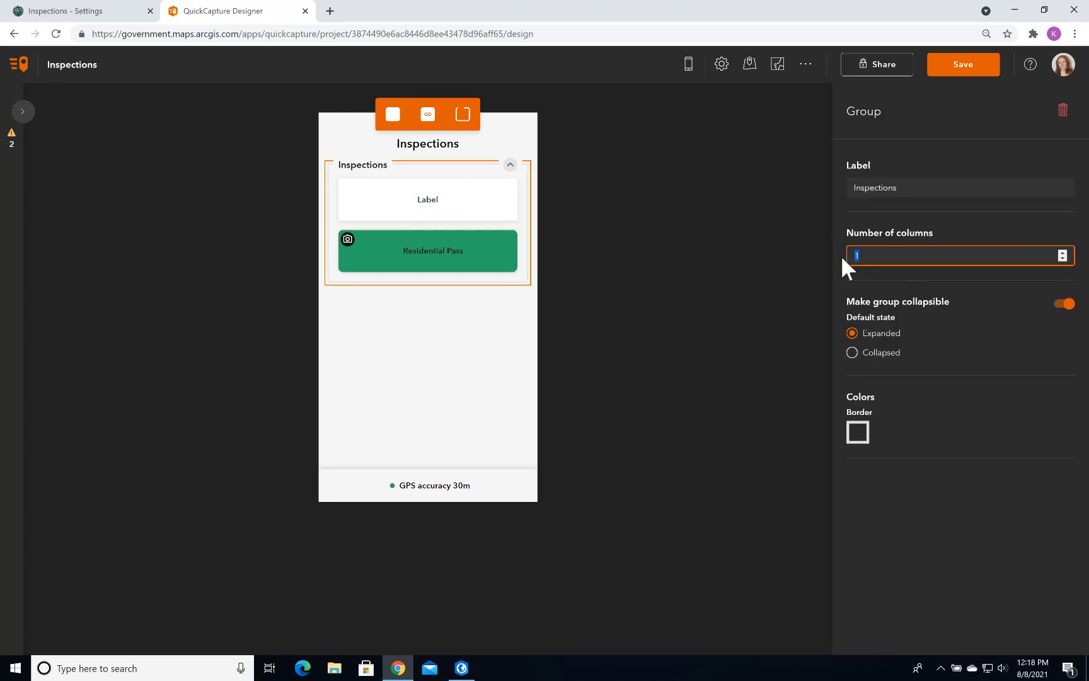
pyautogui.write('2')
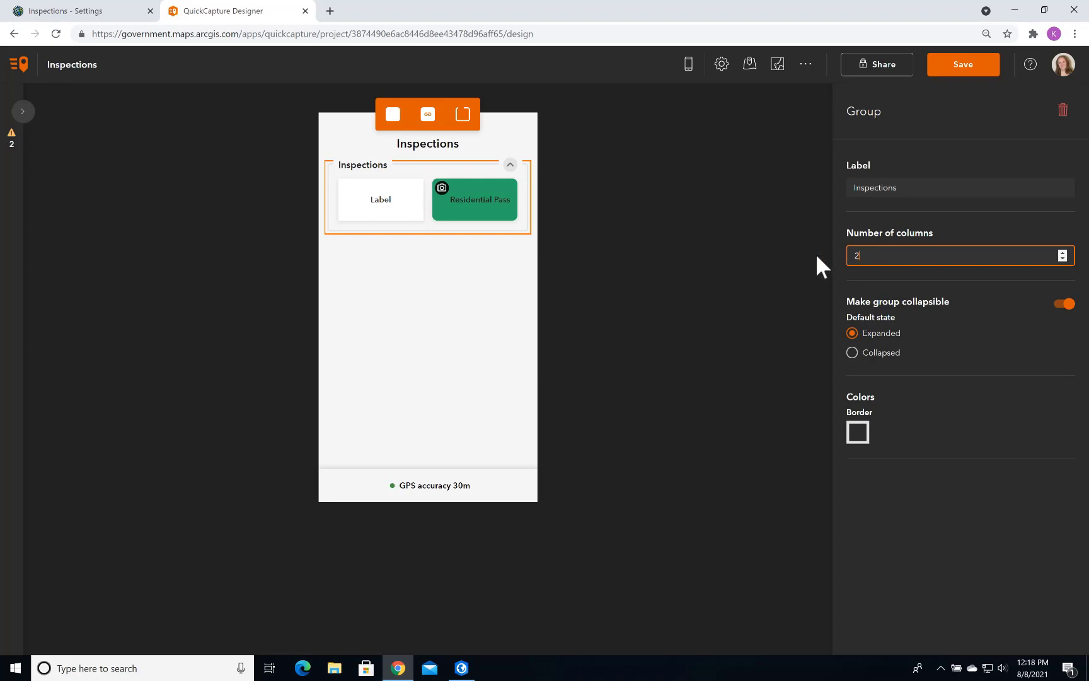
pyautogui.moveTo(377, 208); pyautogui.dragTo(477, 196)
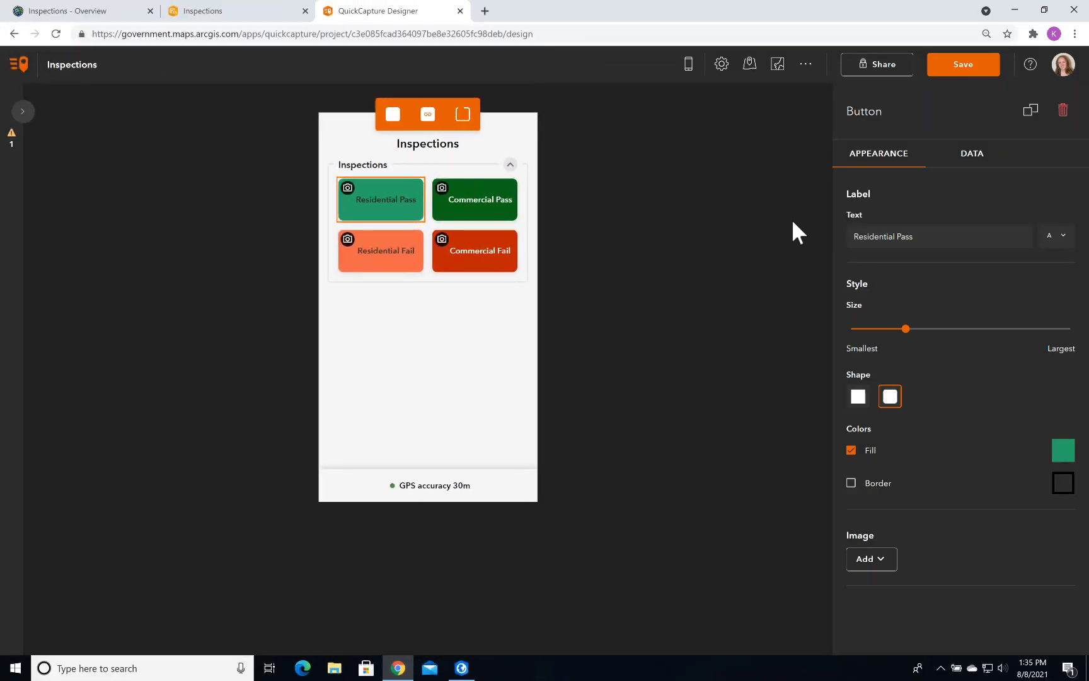
# Step: Save the project and bring up its download QR code for the mobile app
pyautogui.click(969, 63)
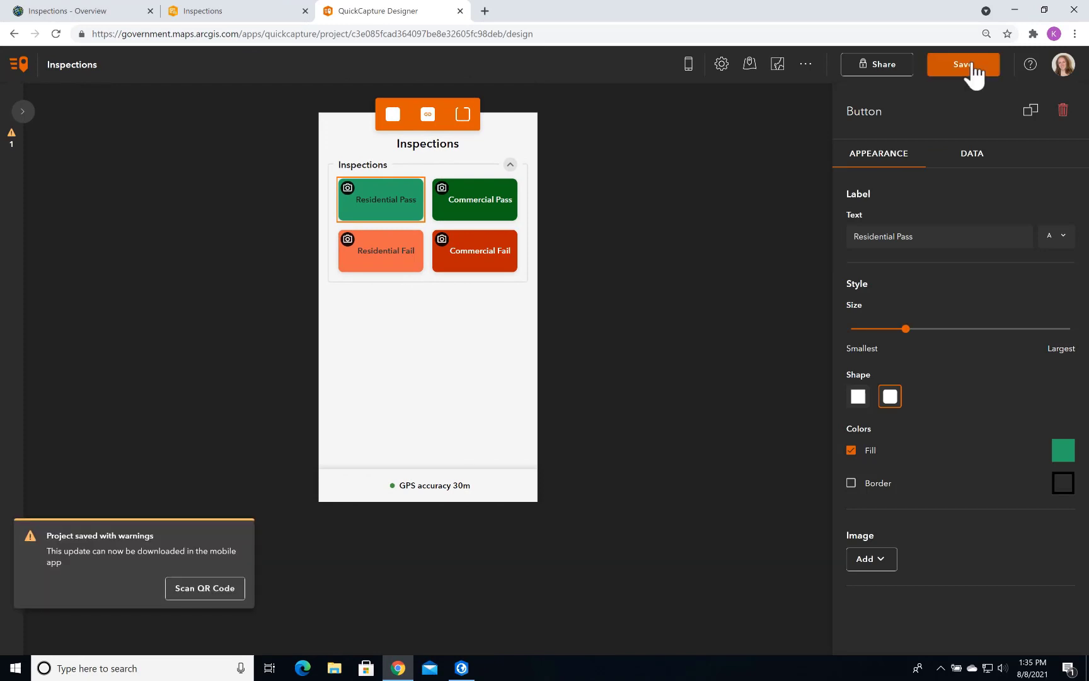
pyautogui.click(222, 589)
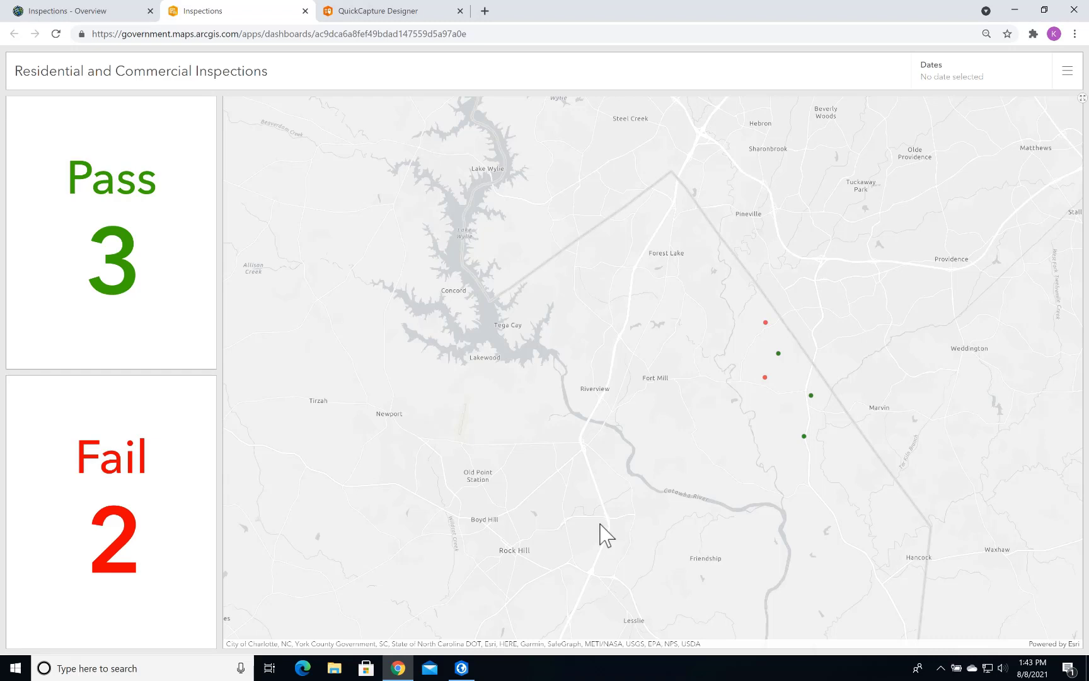
pyautogui.click(804, 436)
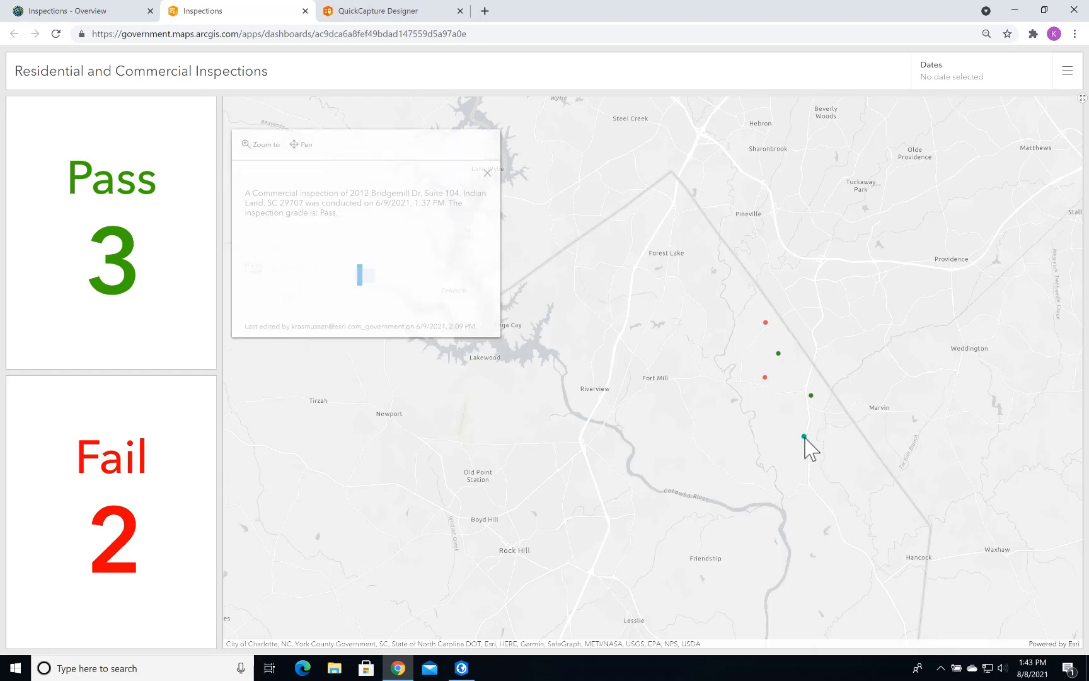
pyautogui.click(766, 378)
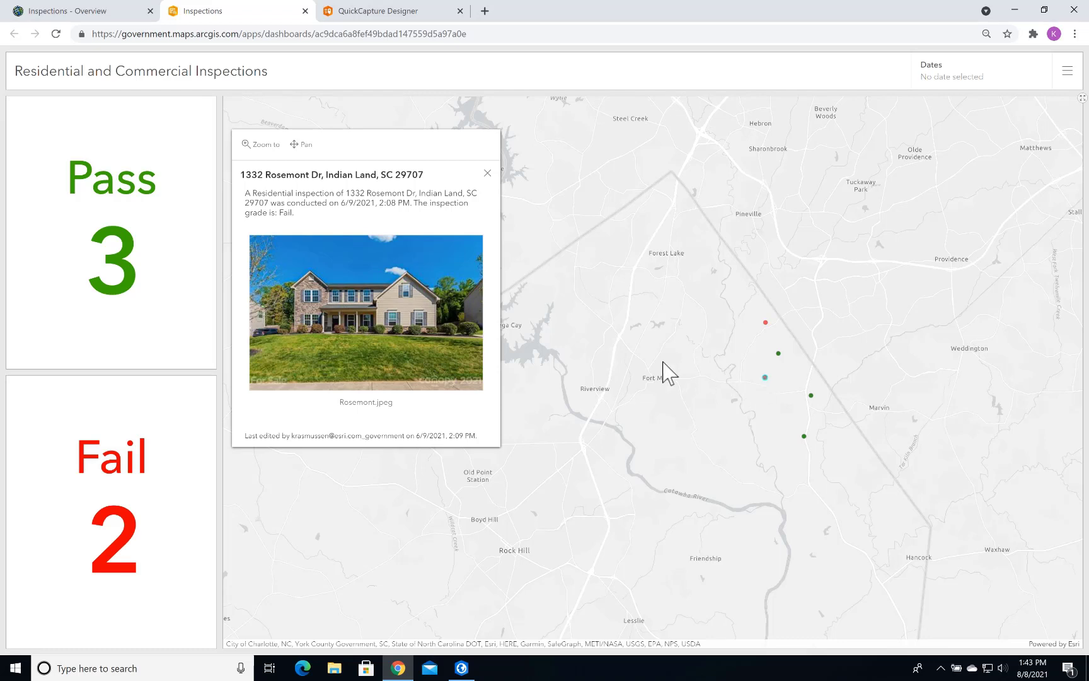
pyautogui.click(488, 174)
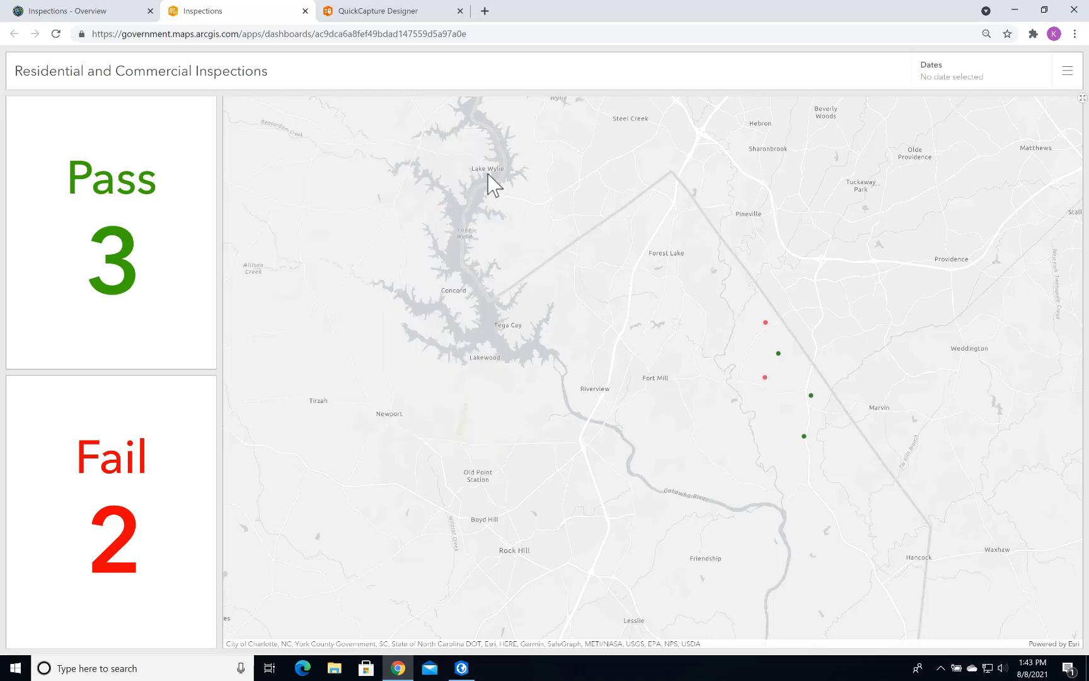